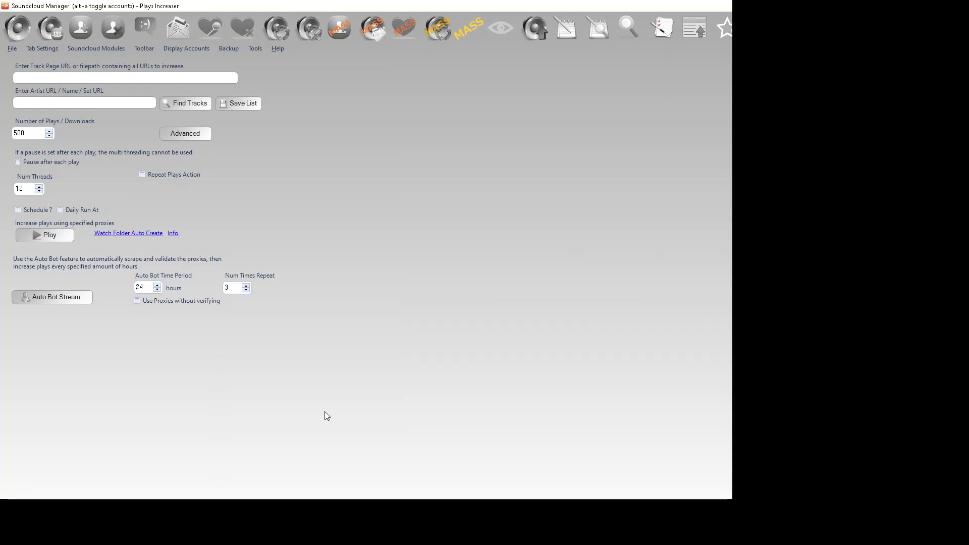
Step: Switch Soundcloud Manager to the Update Accounts page
click(697, 29)
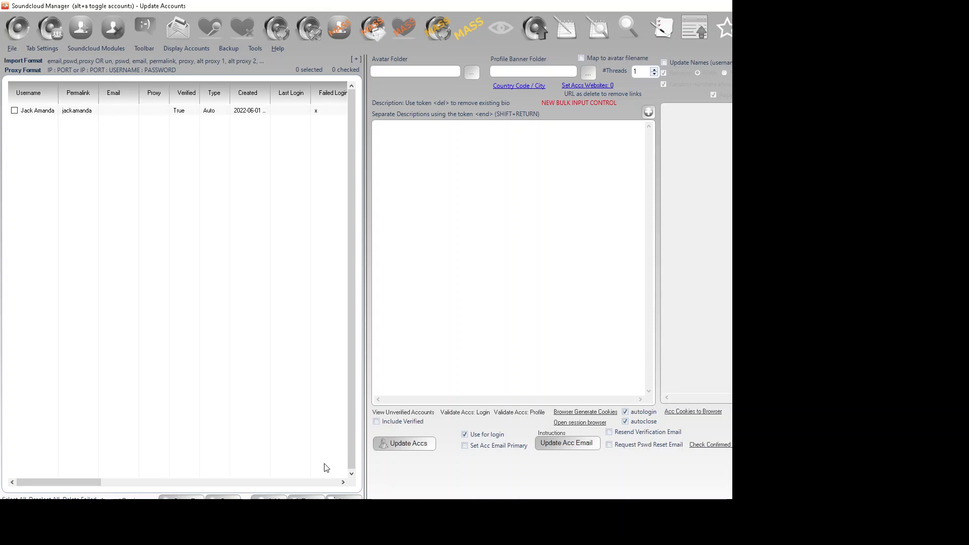
click(14, 110)
click(588, 423)
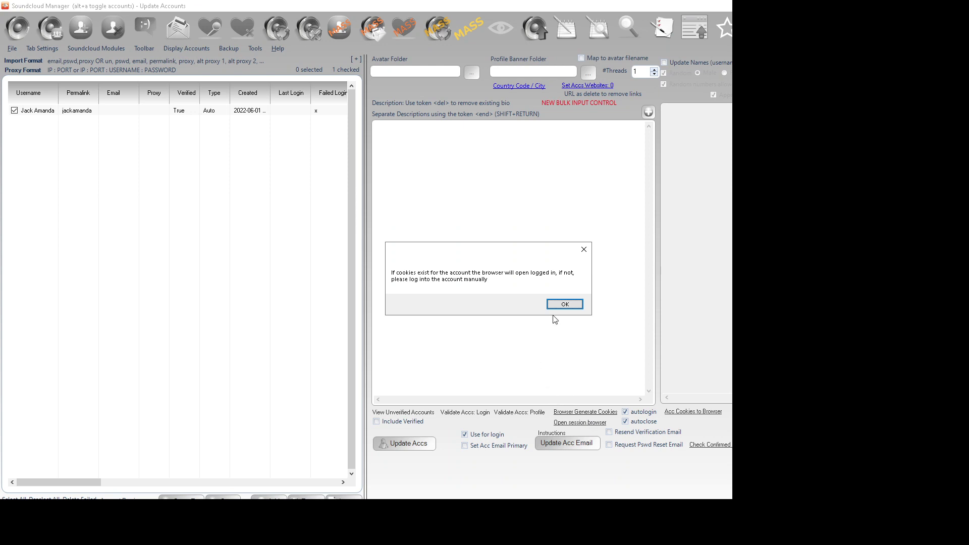
click(565, 303)
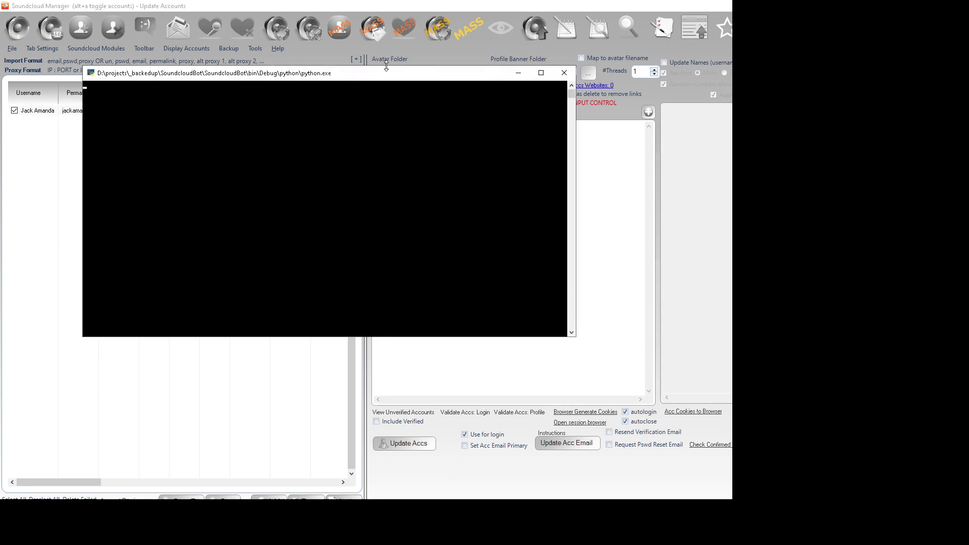
drag(341, 77, 767, 264)
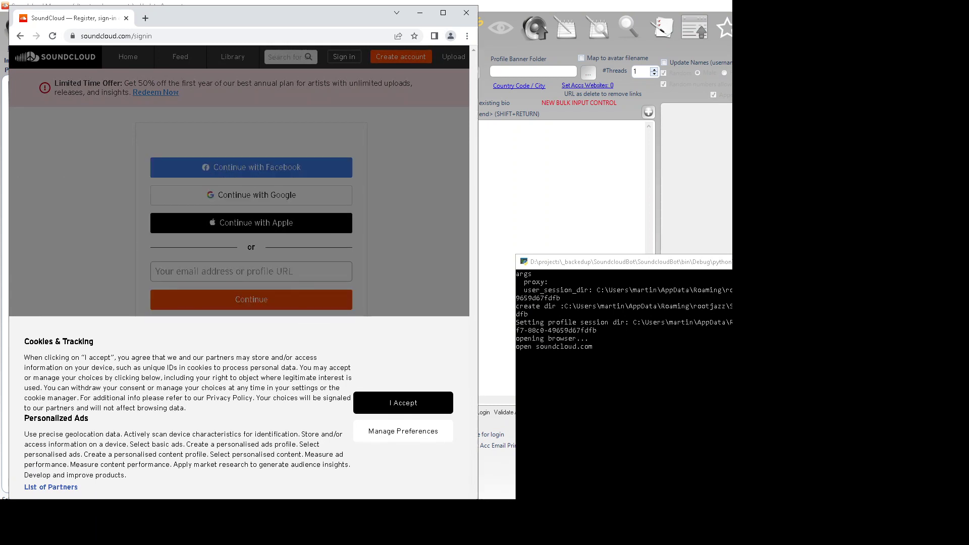
click(404, 402)
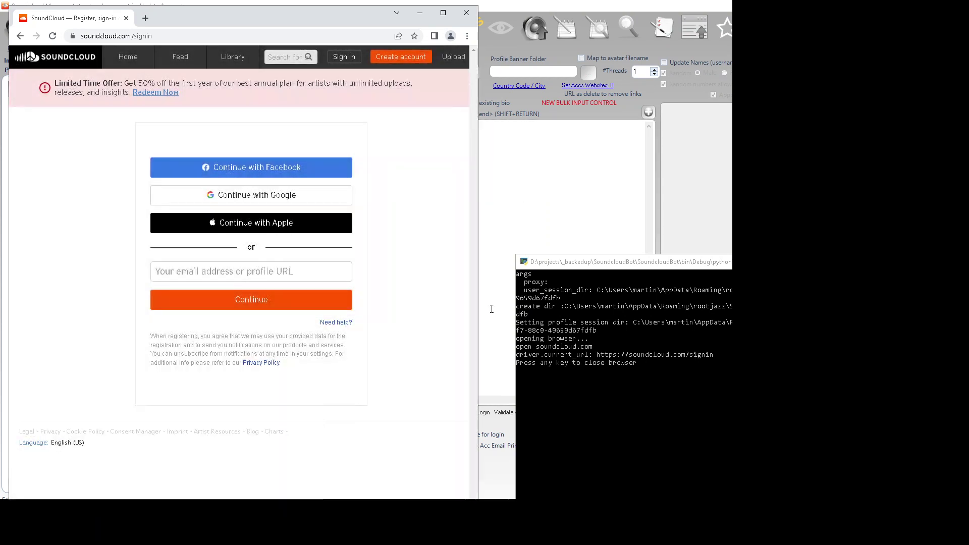
key(Return)
click(41, 113)
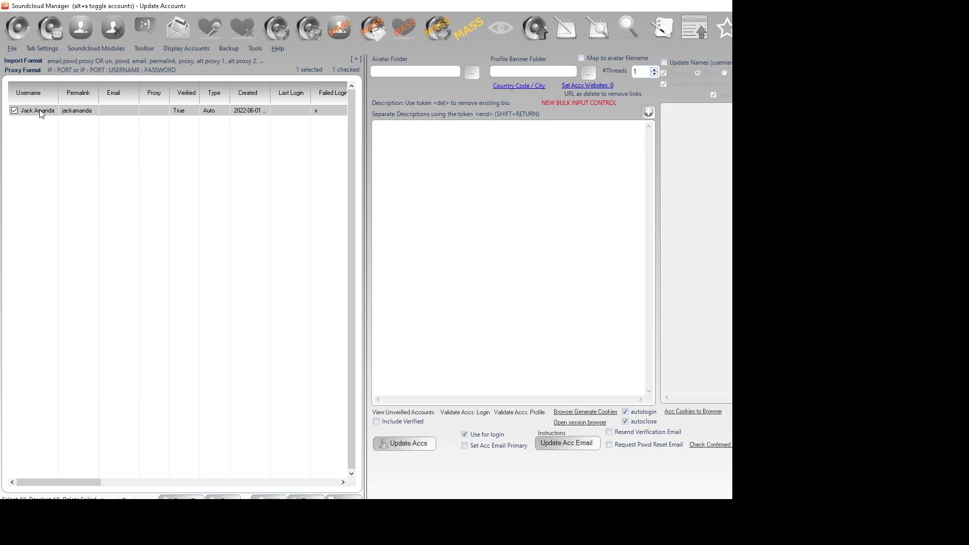
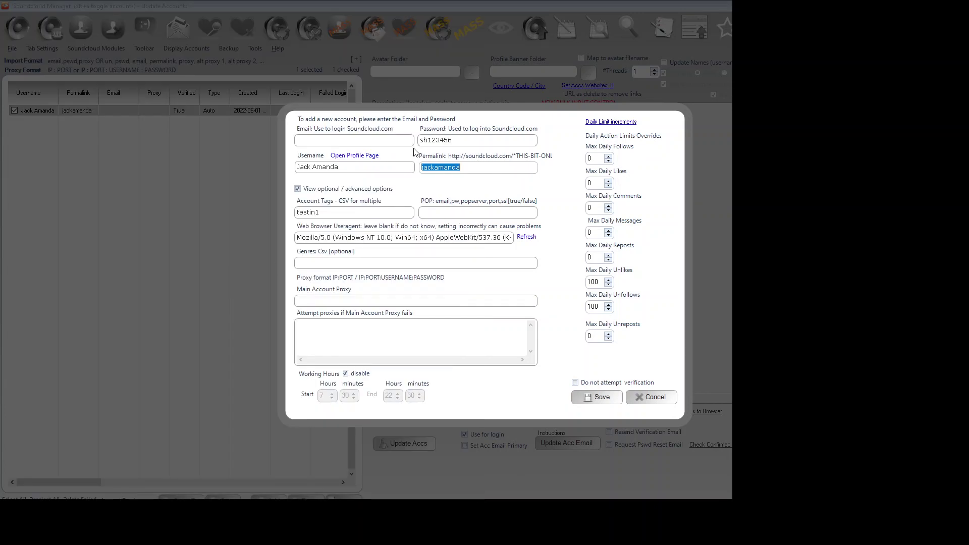
Step: Sign in to SoundCloud in Chrome with the account's copied password, then cancel the account dialog
double_click(449, 141)
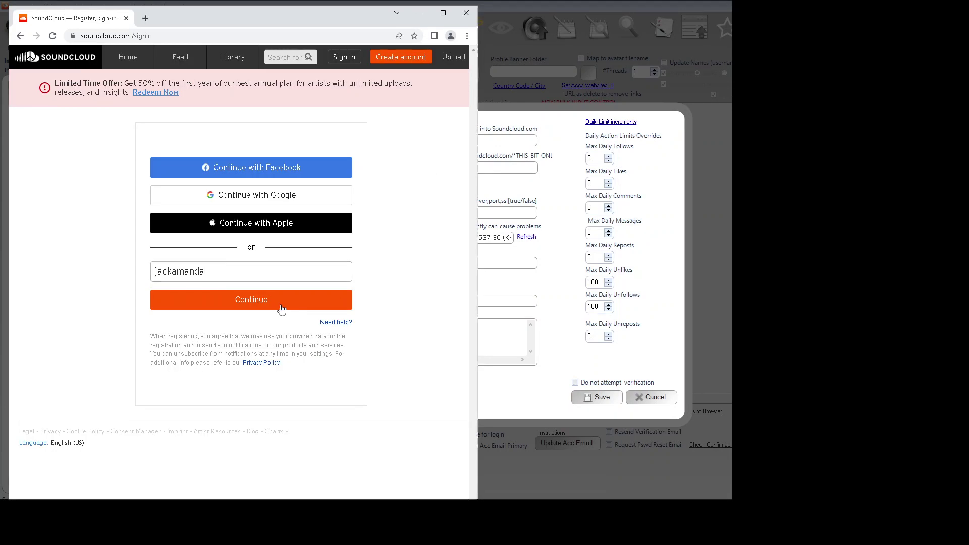
click(251, 300)
click(228, 271)
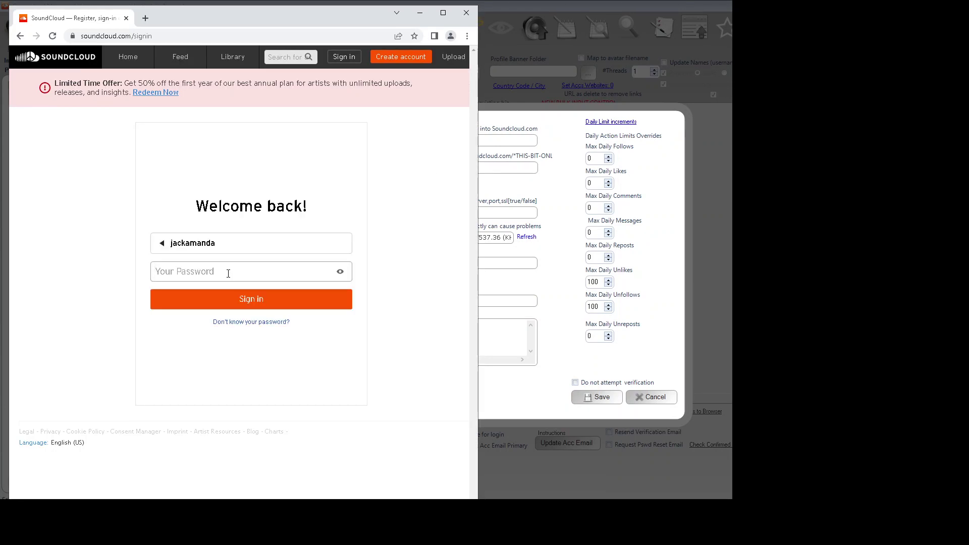
key(ctrl+v)
click(235, 298)
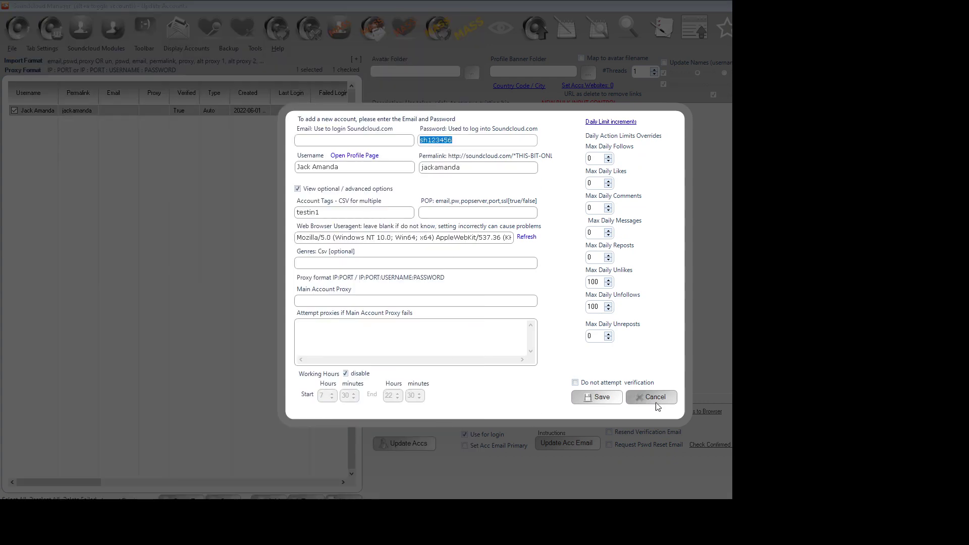
click(651, 397)
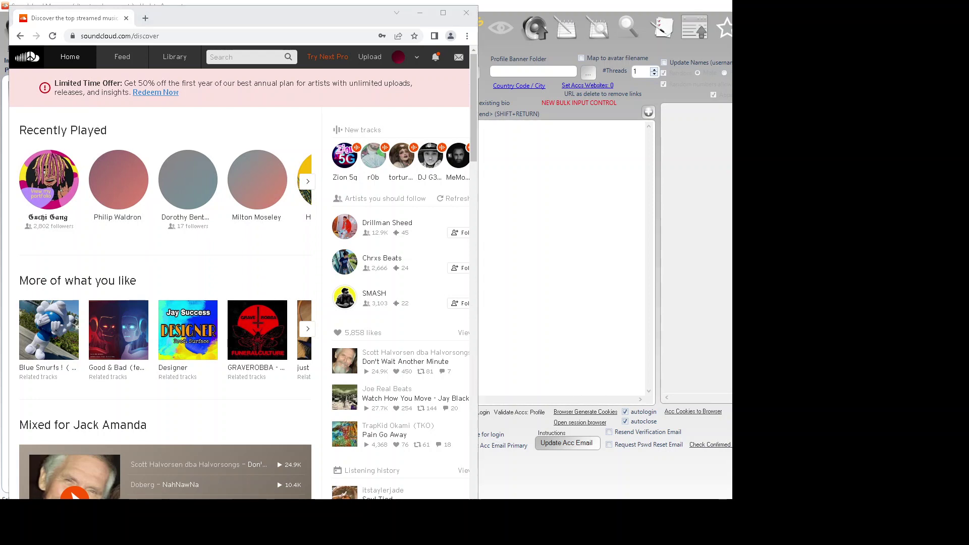
Step: Close the Chrome session window and dismiss its console with a keypress
click(610, 323)
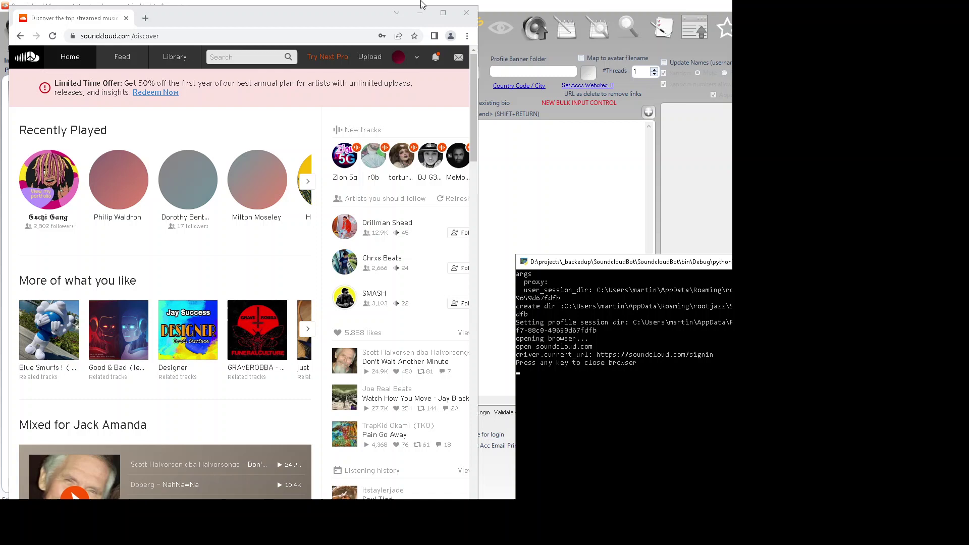
click(466, 13)
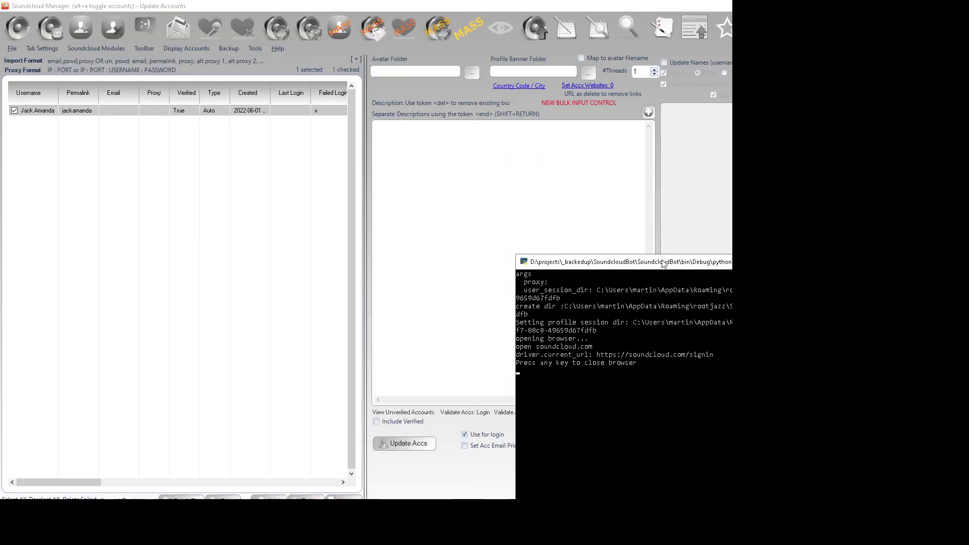
drag(598, 261, 470, 261)
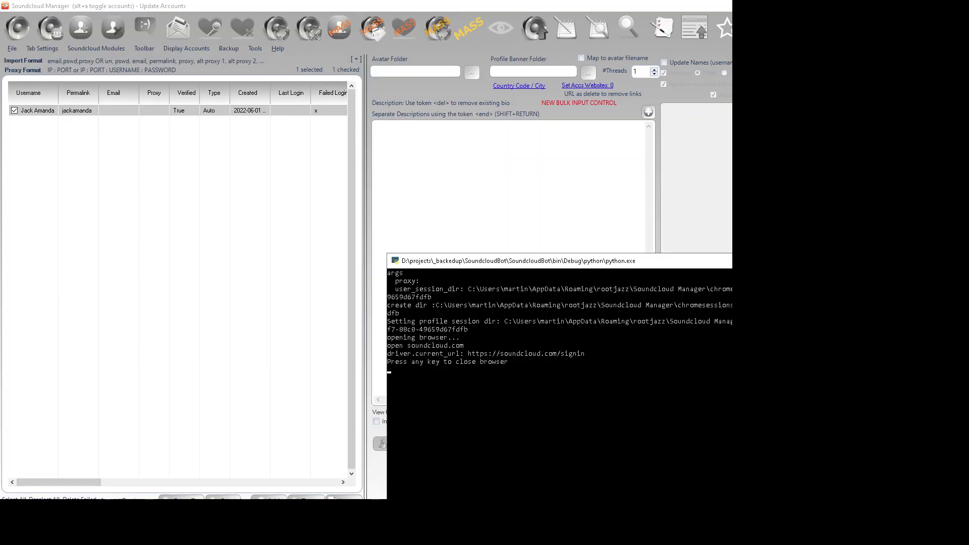
key(Return)
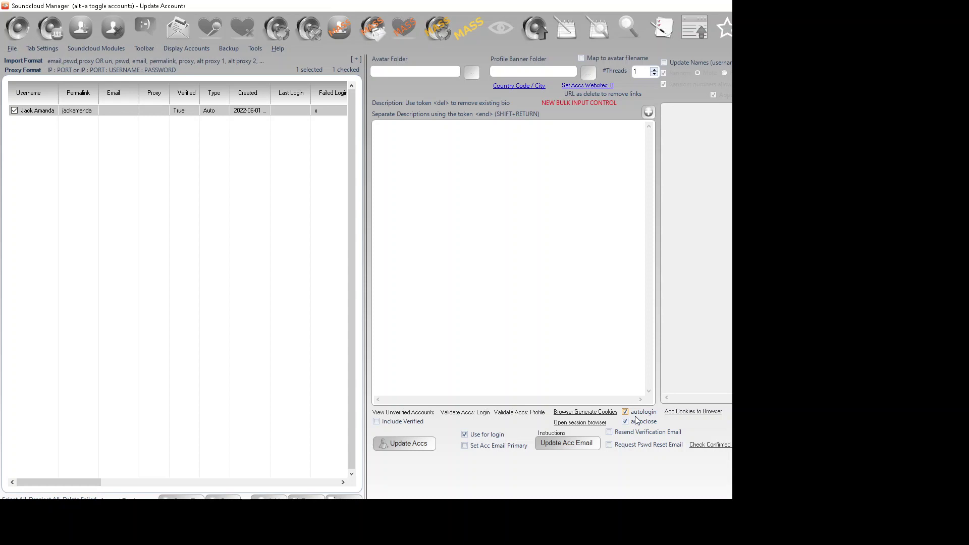
Step: Run Browser Generate Cookies with autologin and autoclose on, waiting for the success message
click(603, 413)
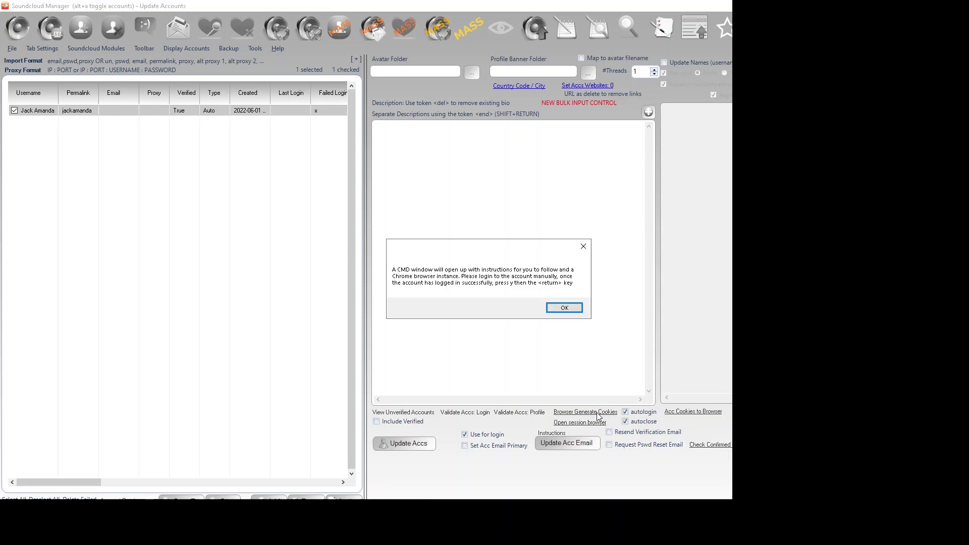
click(564, 307)
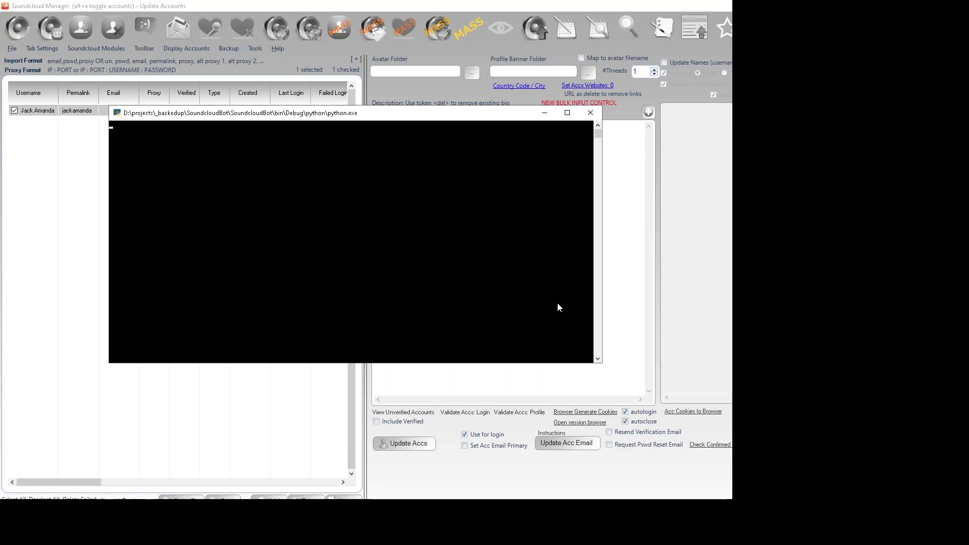
drag(327, 113, 679, 260)
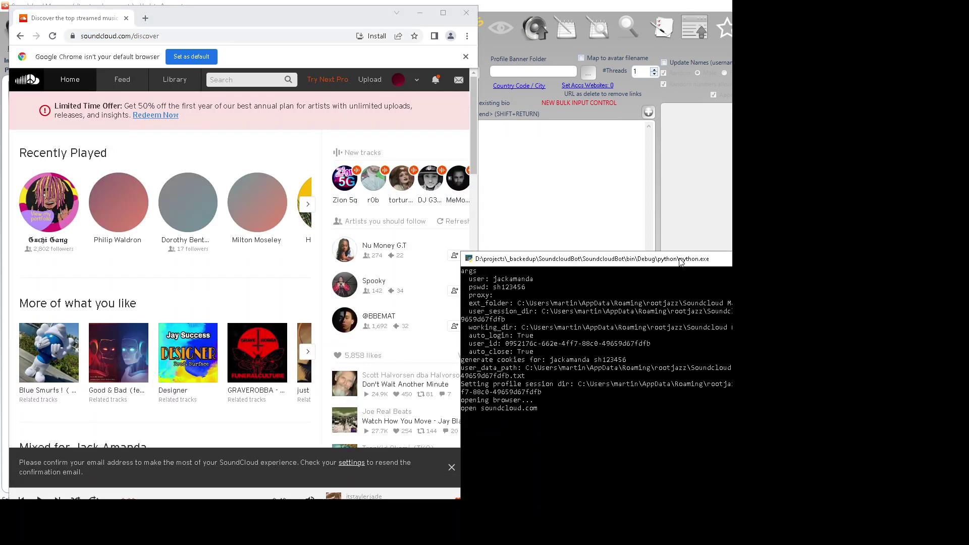
drag(679, 262, 692, 263)
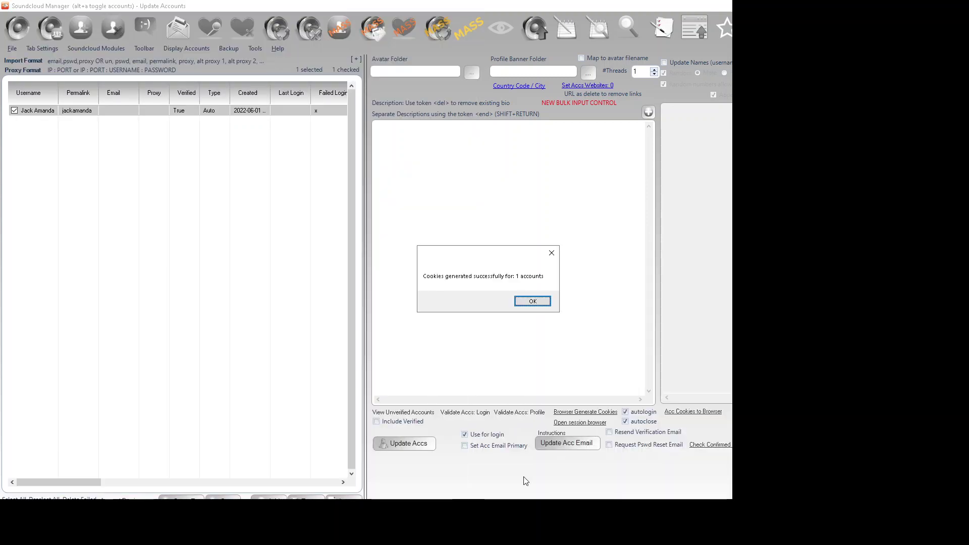
Step: Uncheck autoclose, rerun Browser Generate Cookies, and confirm the login in the console
click(533, 301)
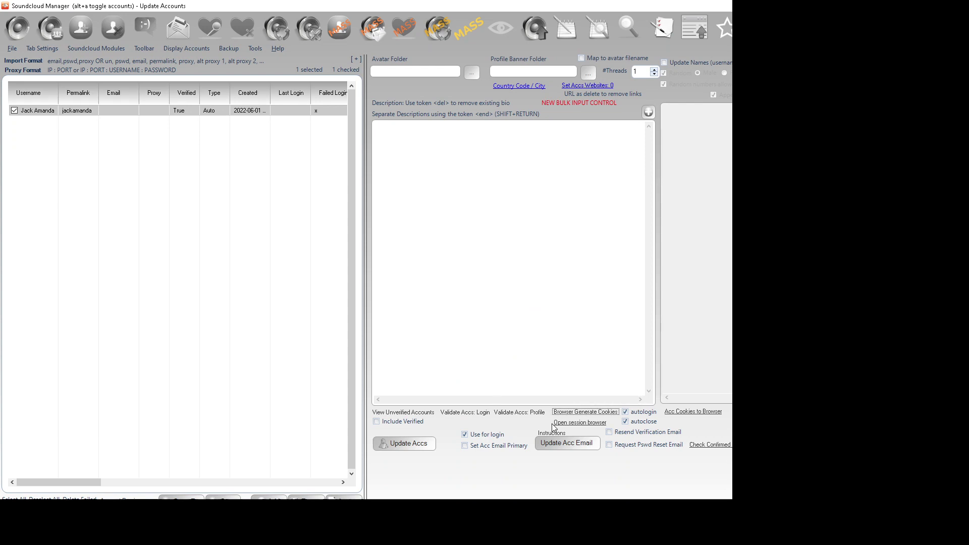
click(636, 422)
click(583, 412)
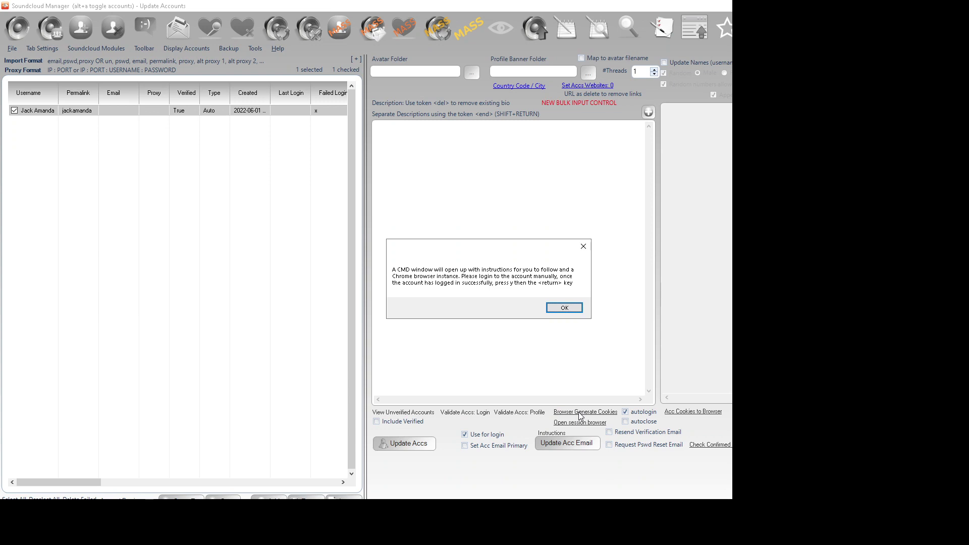
click(564, 307)
drag(232, 21, 687, 256)
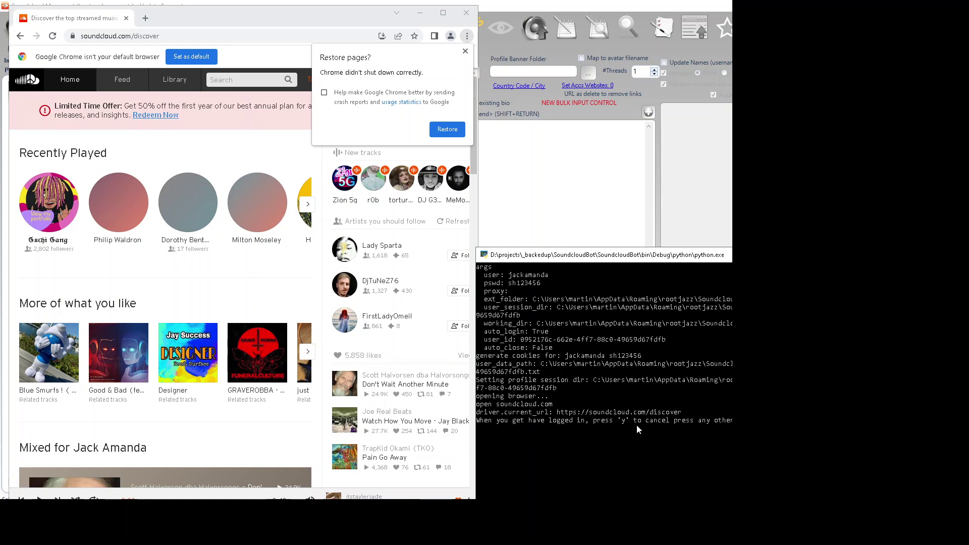
key(Return)
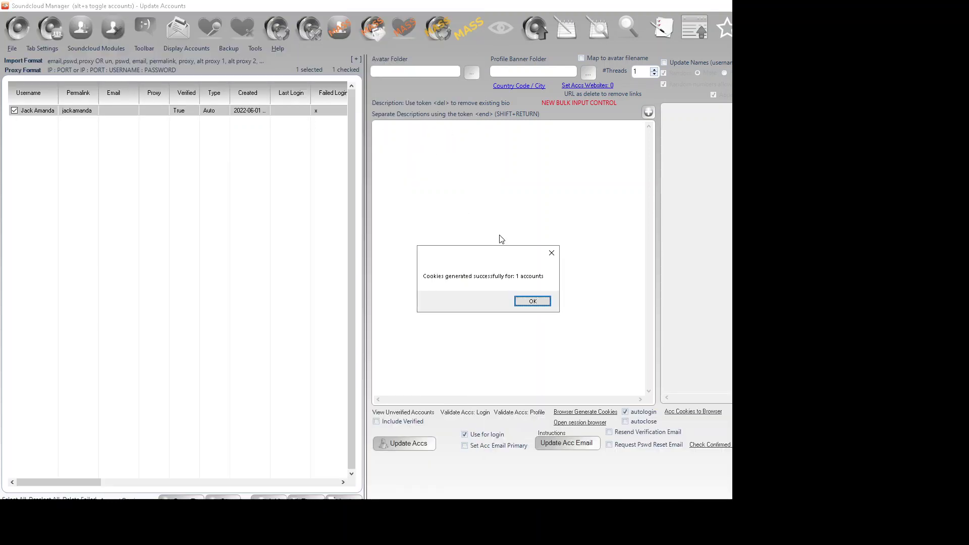
Step: Uncheck autologin, rerun Browser Generate Cookies, and confirm the manual login for cookie extraction
click(523, 299)
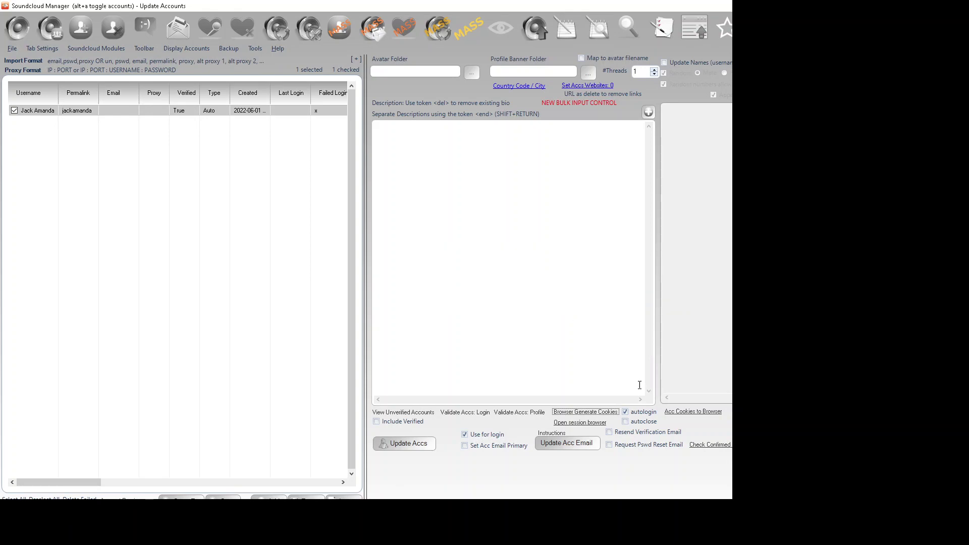
click(626, 412)
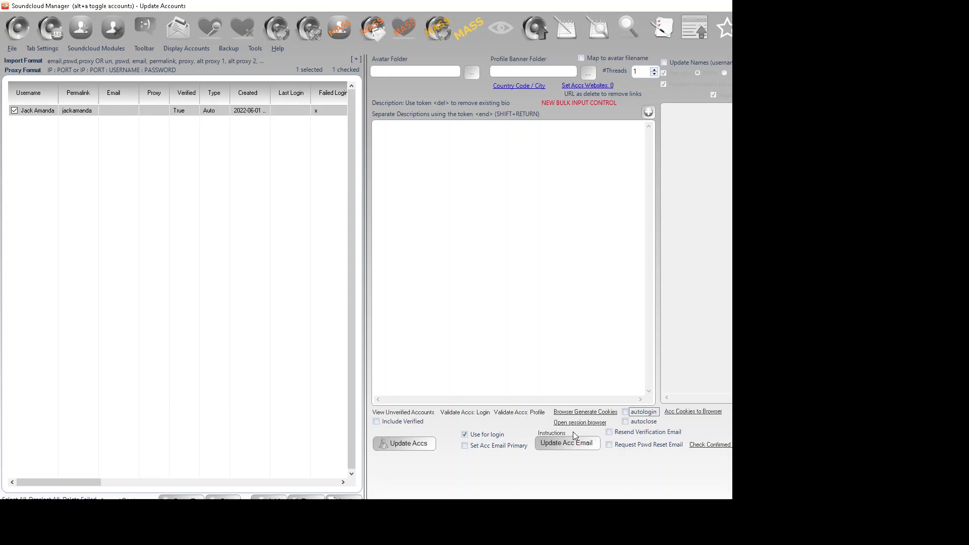
click(585, 412)
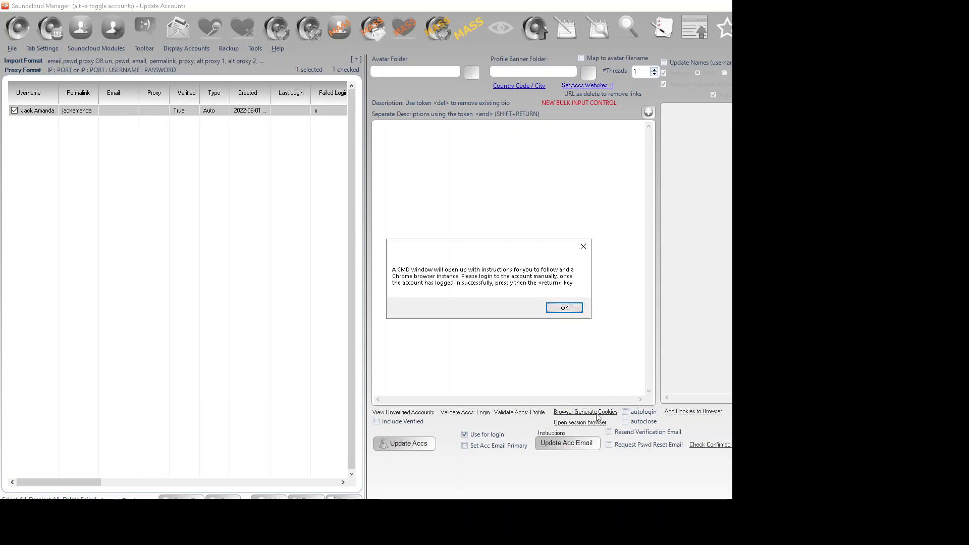
click(565, 312)
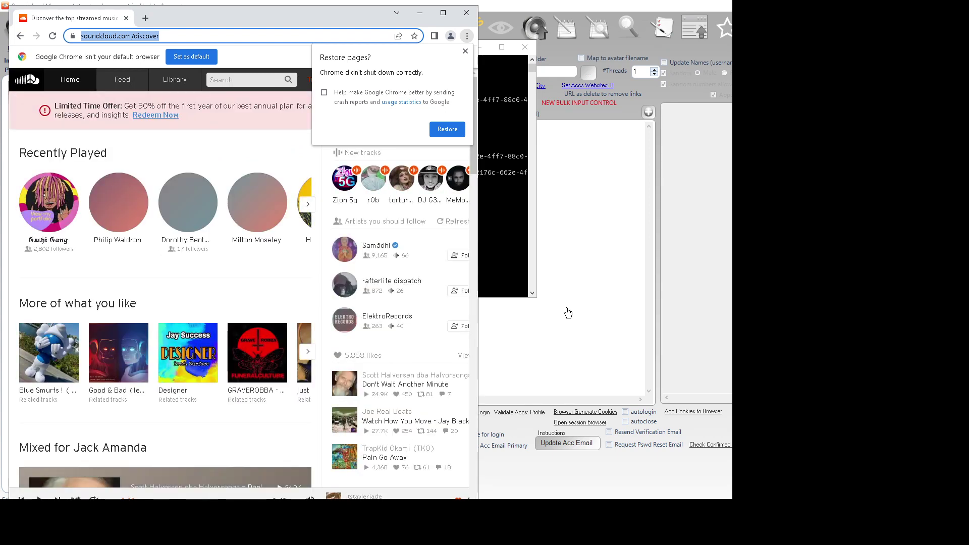
click(503, 272)
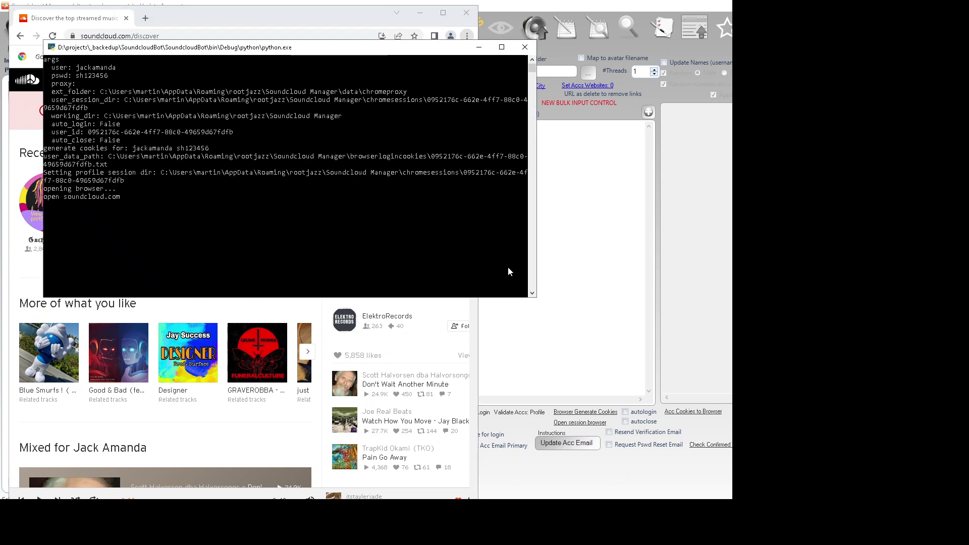
drag(172, 61, 634, 194)
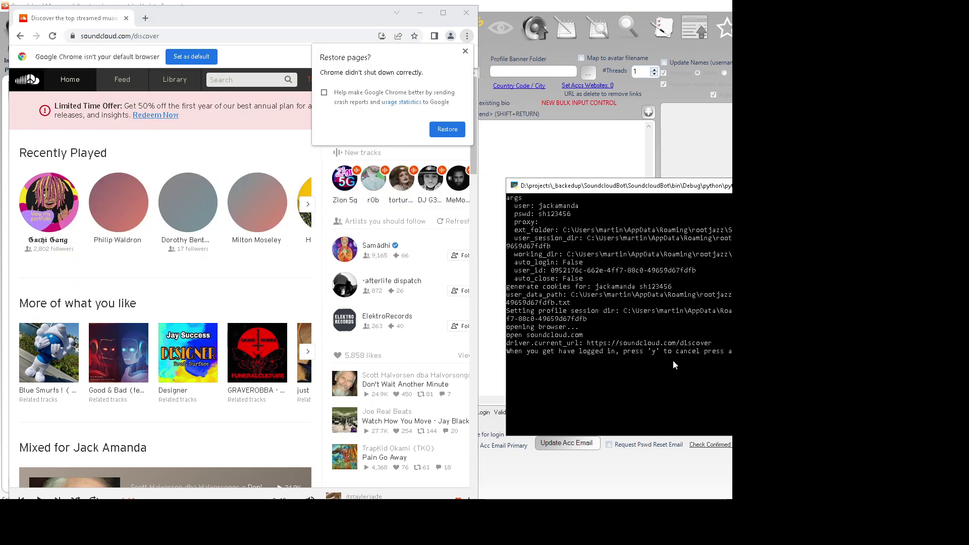
key(Return)
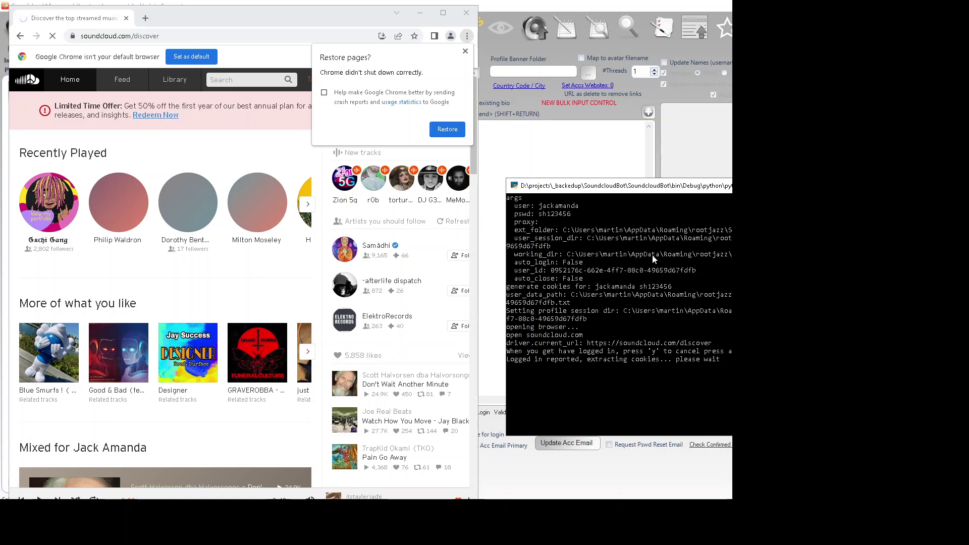